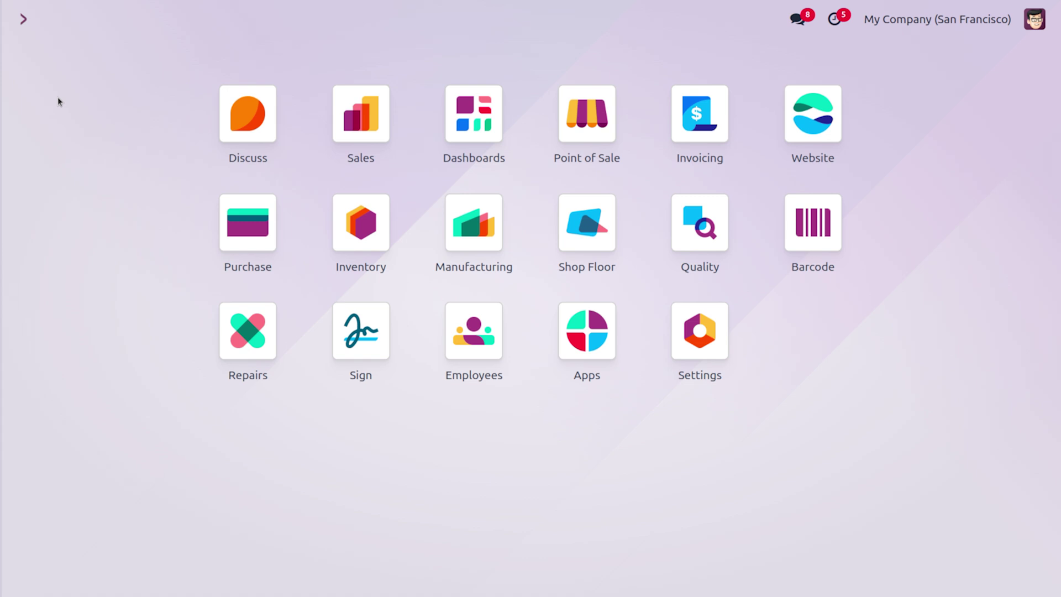
Step: Open Sales Settings via the 'sa' search and scroll to Quotations & Orders, showing the 30-day validity
type("sa")
key("Return")
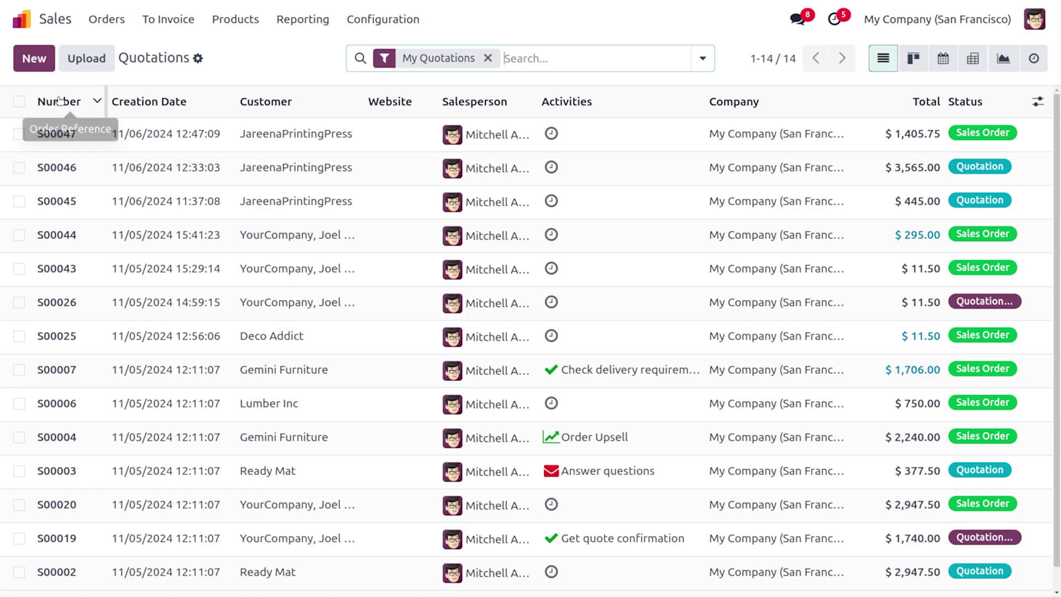
left_click(369, 19)
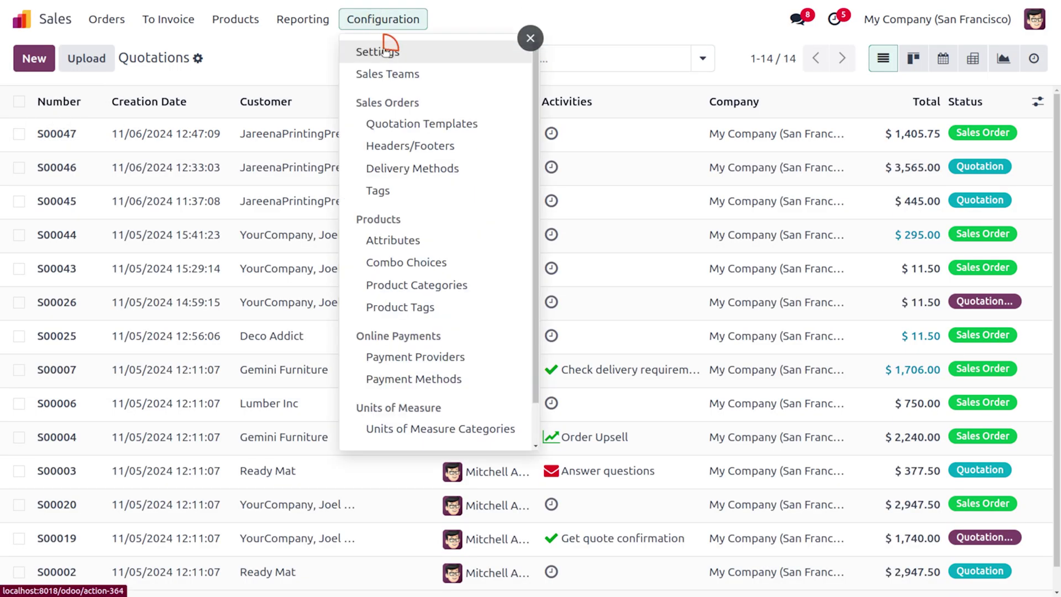
left_click(383, 49)
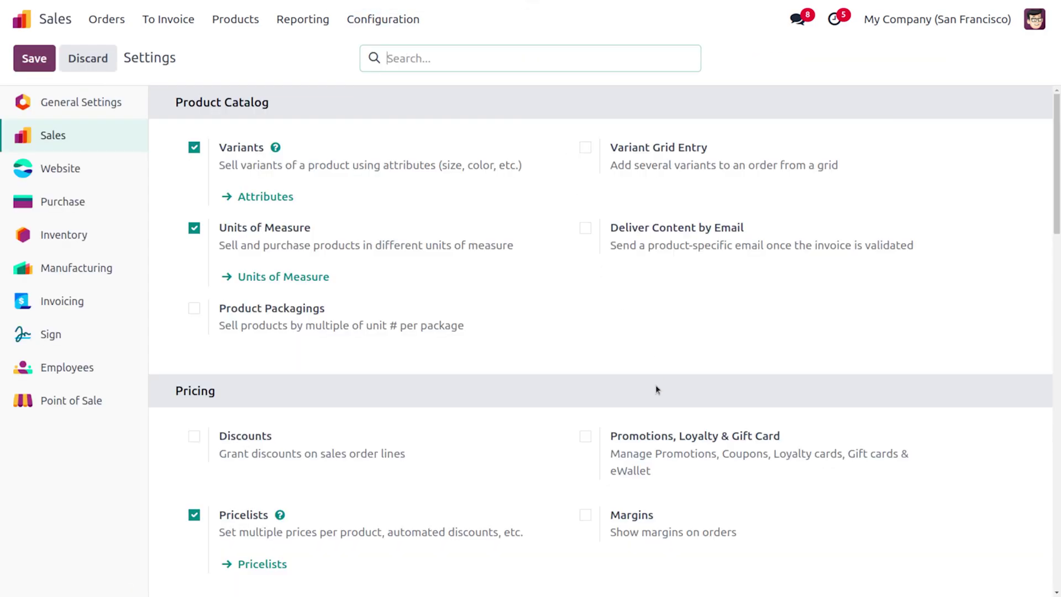
scroll(656, 384, "down", 7)
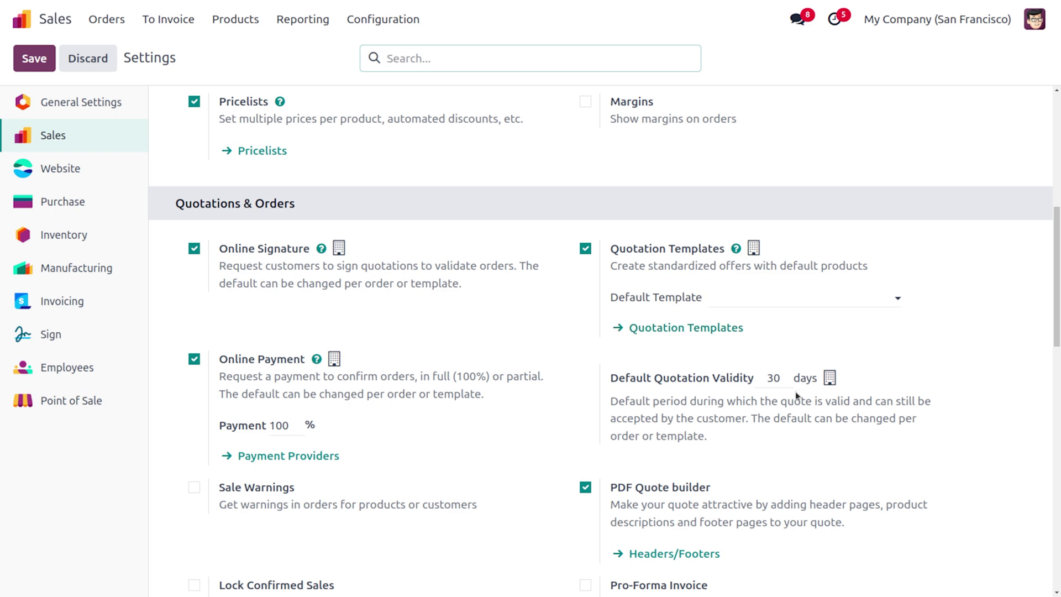
Step: Change Default Quotation Validity from 30 to 0 days, save, and go to the Quotations list
double_click(776, 379)
key("BackSpace")
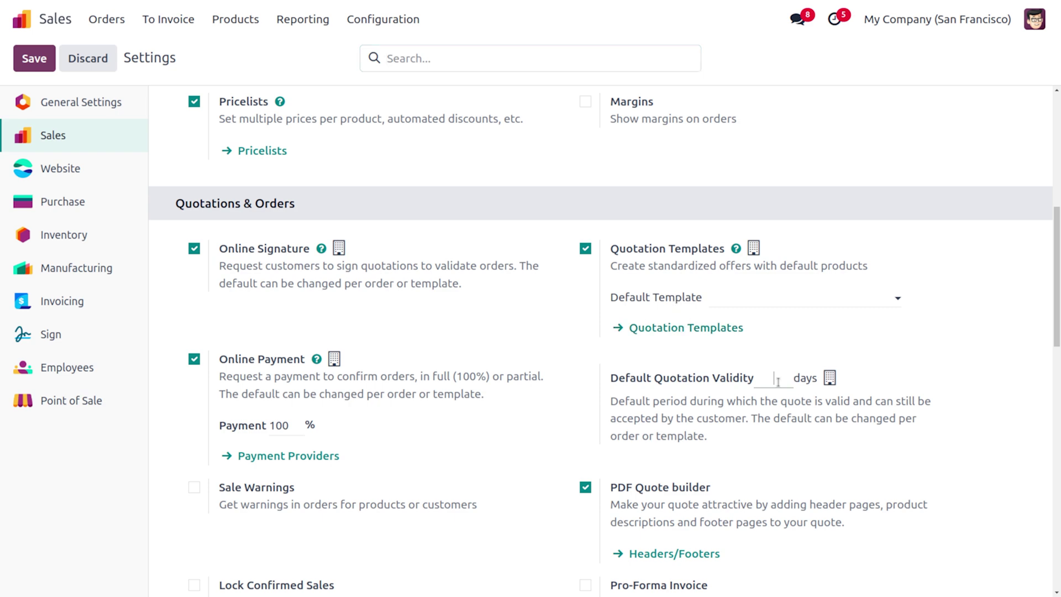
type("0")
left_click(34, 59)
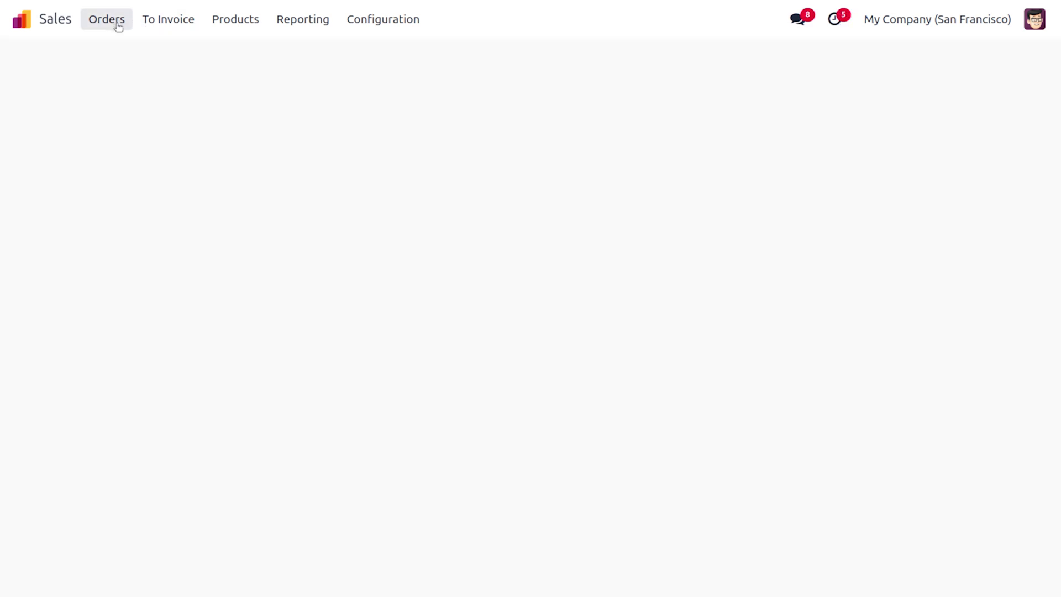
left_click(118, 27)
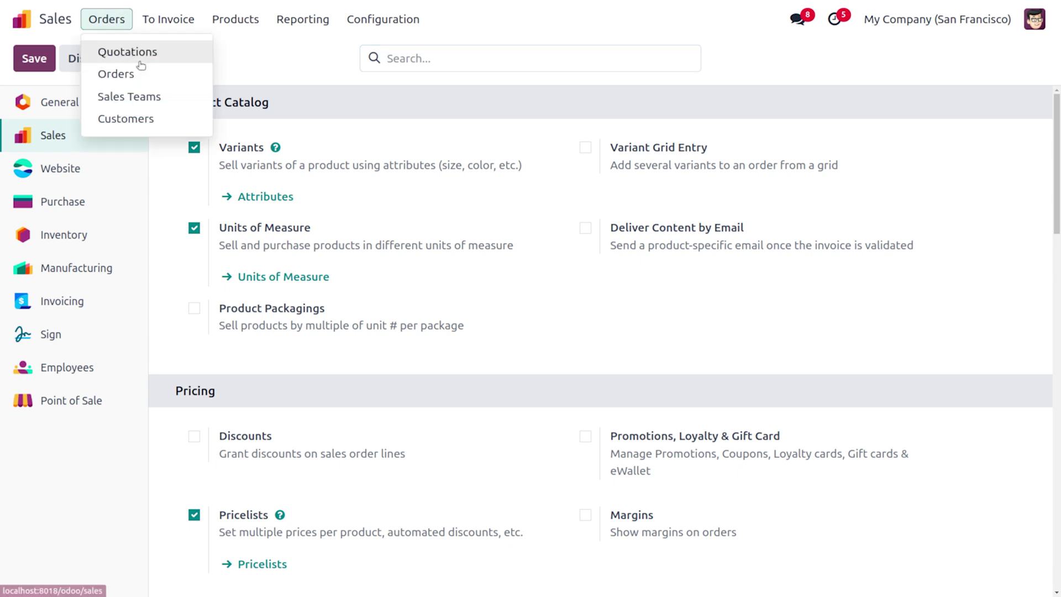
left_click(140, 61)
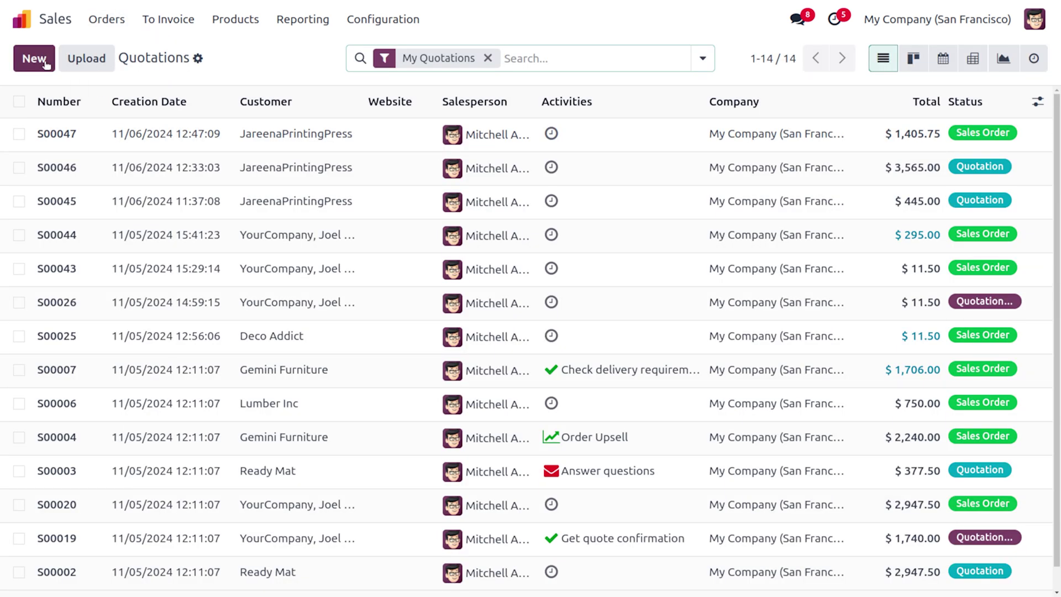
Step: Start a new quotation and dismiss the Customer list without choosing anyone, leaving Expiration empty
left_click(45, 63)
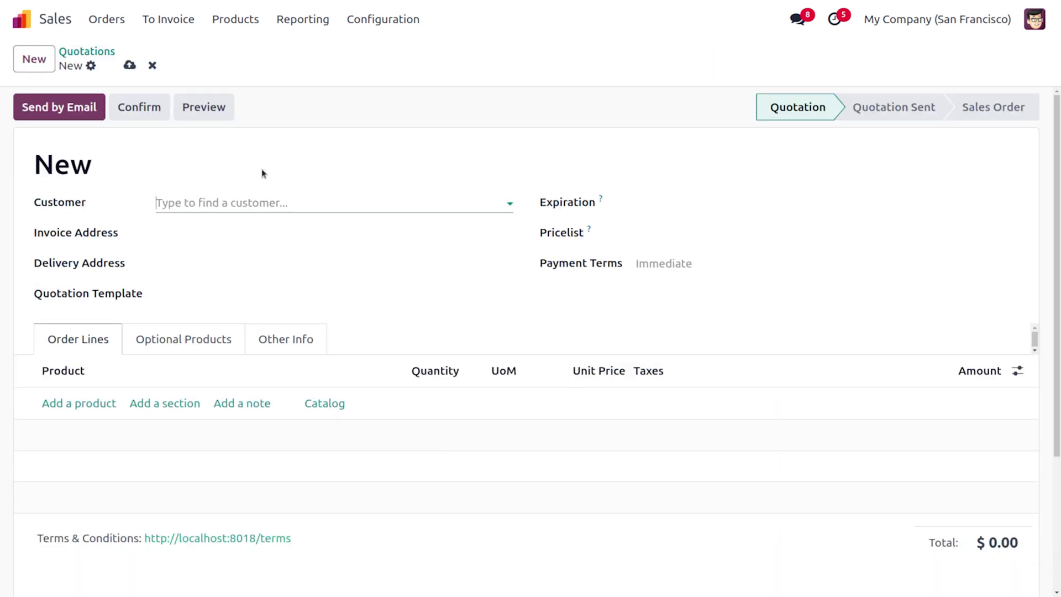
left_click(266, 202)
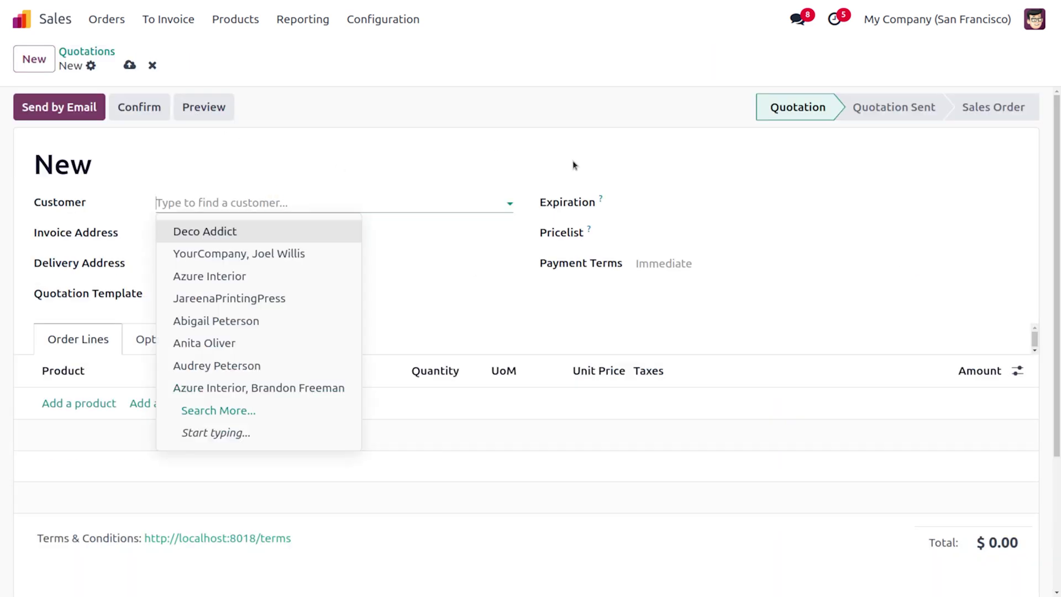
left_click(622, 165)
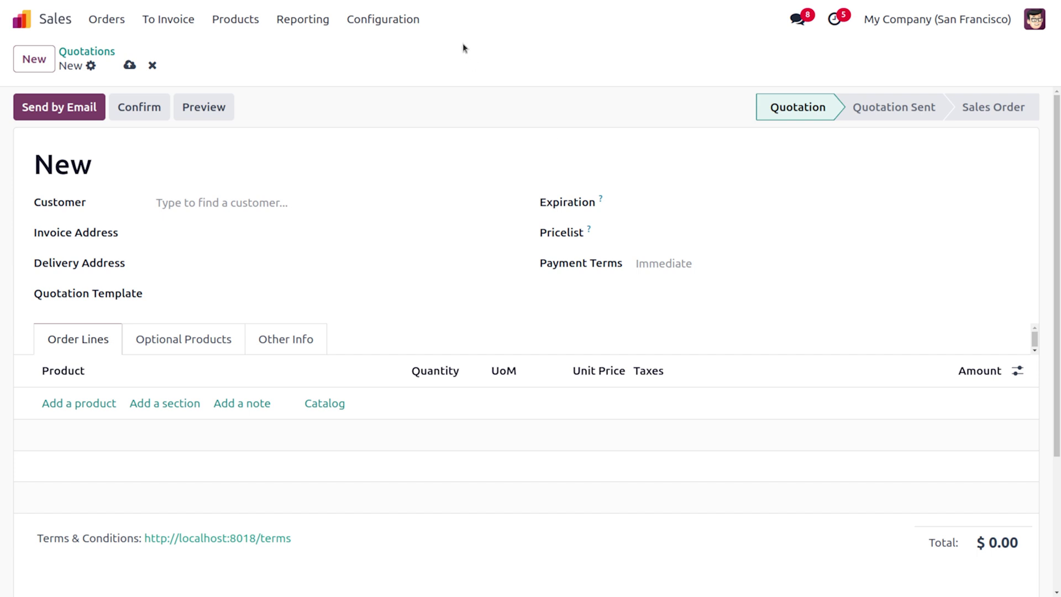
Step: Reopen Sales Settings and restore Default Quotation Validity from 0 to 30 days, then save
left_click(414, 21)
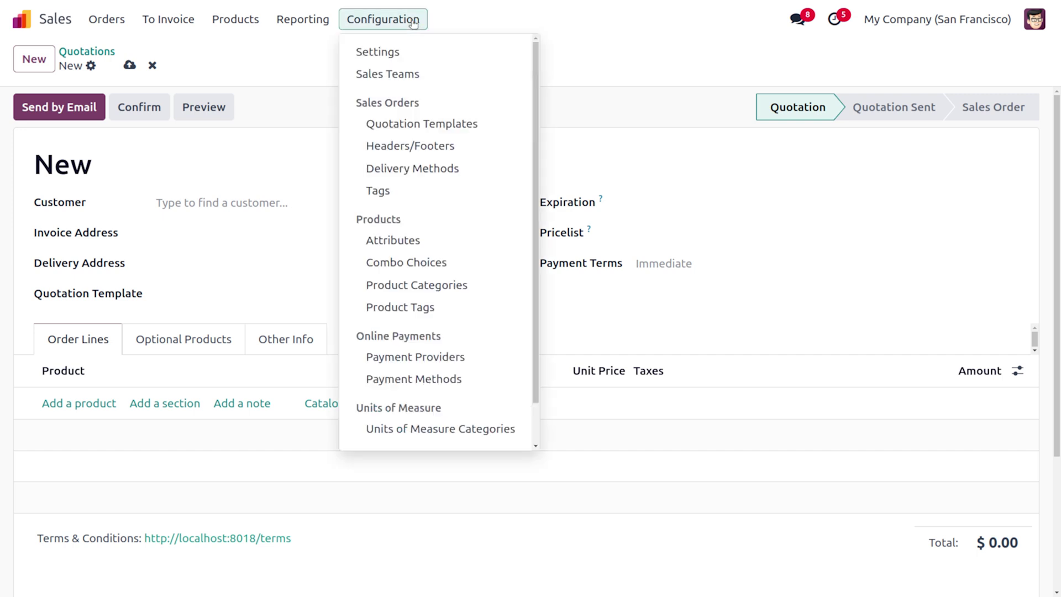
left_click(417, 48)
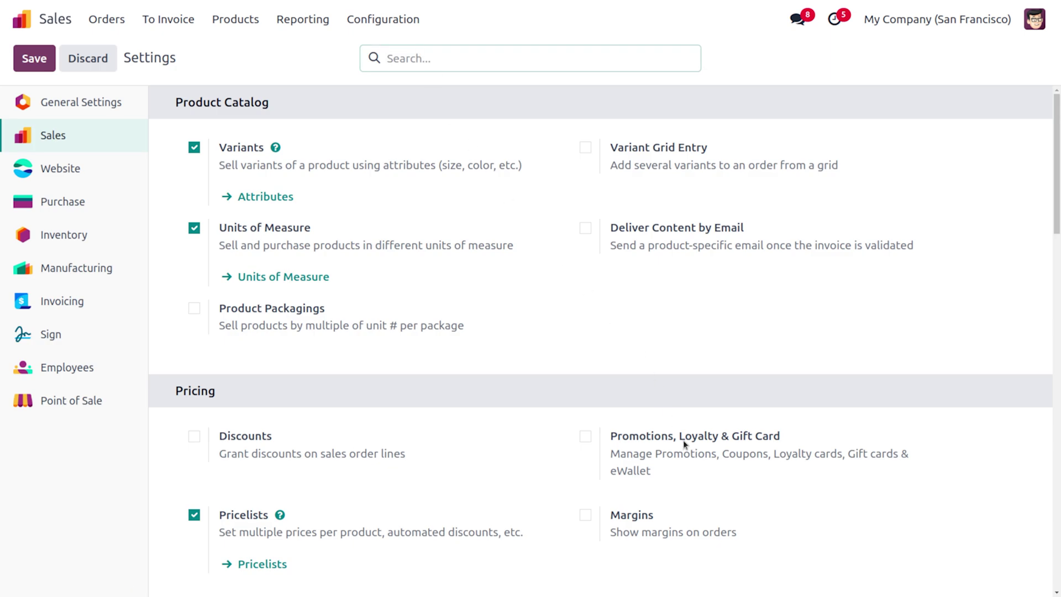
scroll(685, 442, "down", 5)
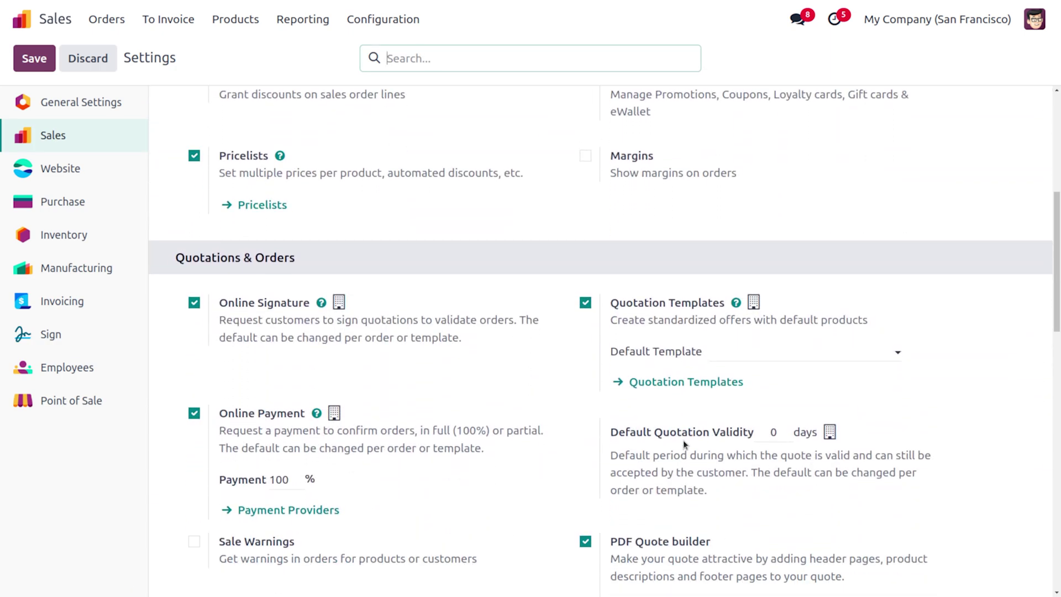
double_click(774, 433)
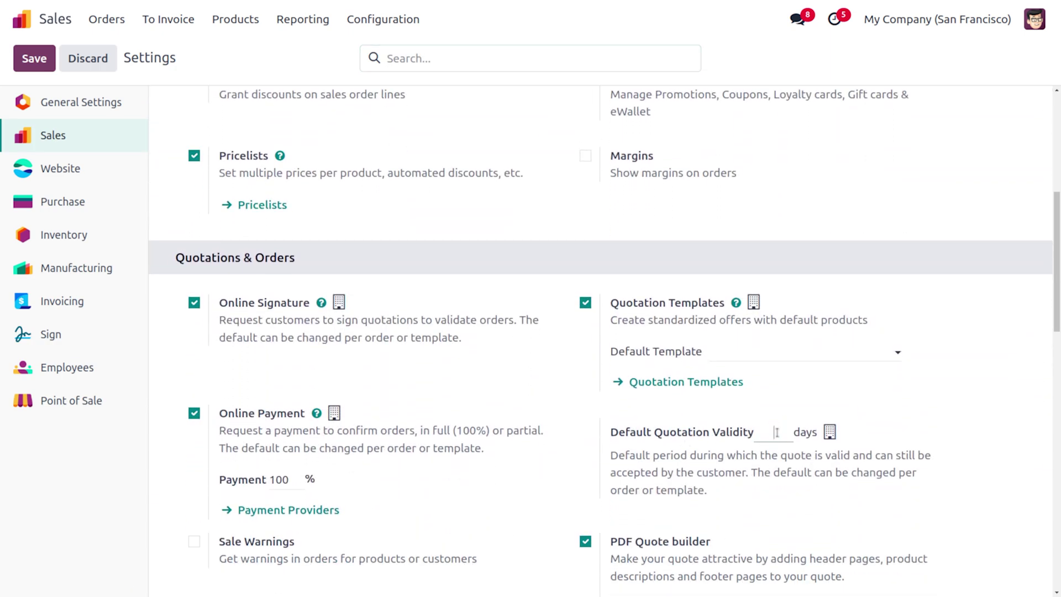
type("30")
mouse_move(787, 448)
left_click(32, 57)
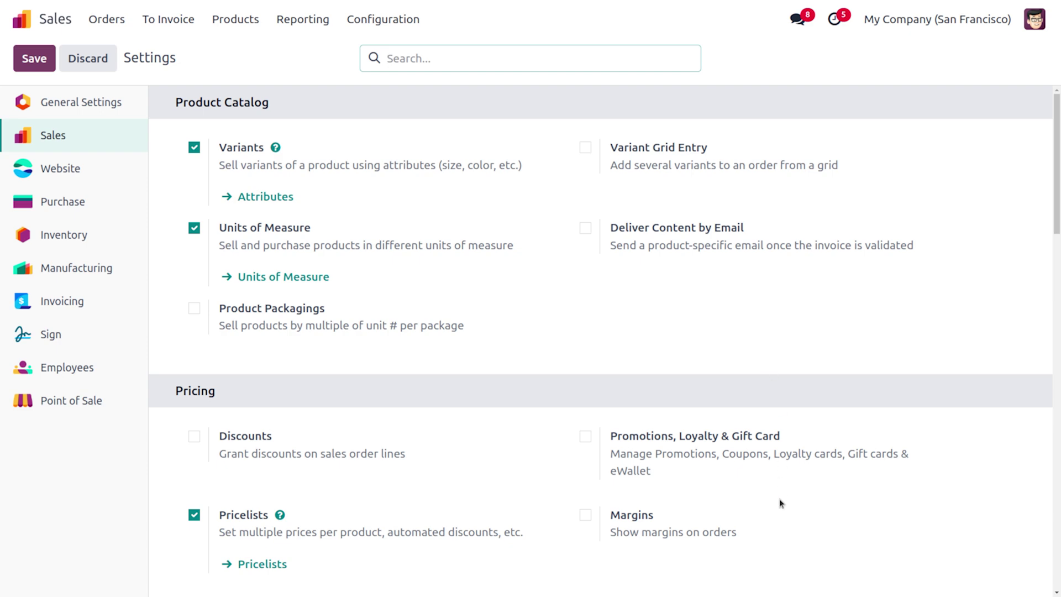
scroll(780, 501, "down", 5)
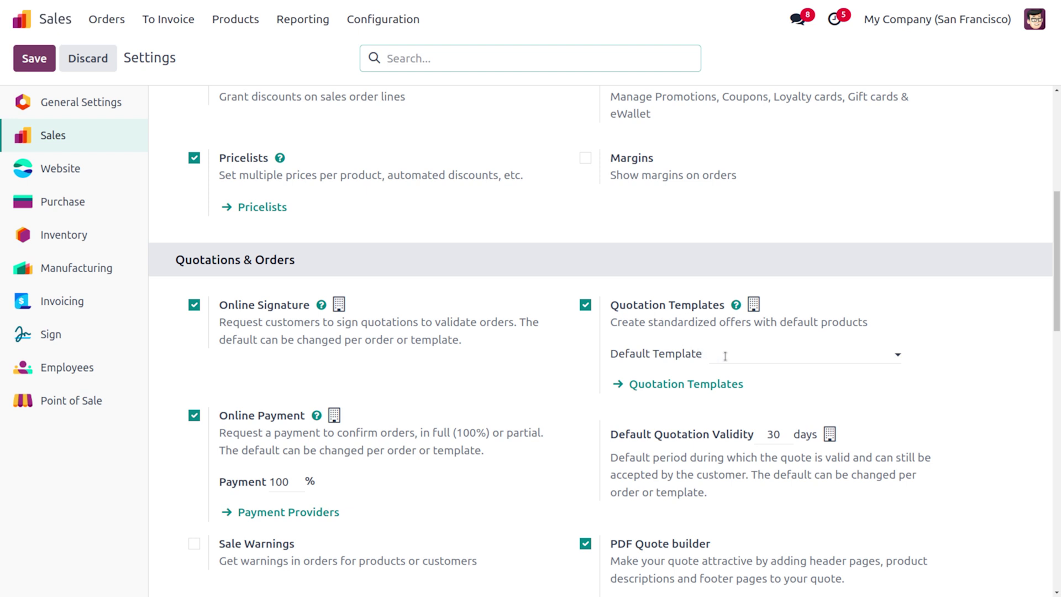
Step: Pick Office Furnitures as the Default Template, then clear the field again
left_click(725, 356)
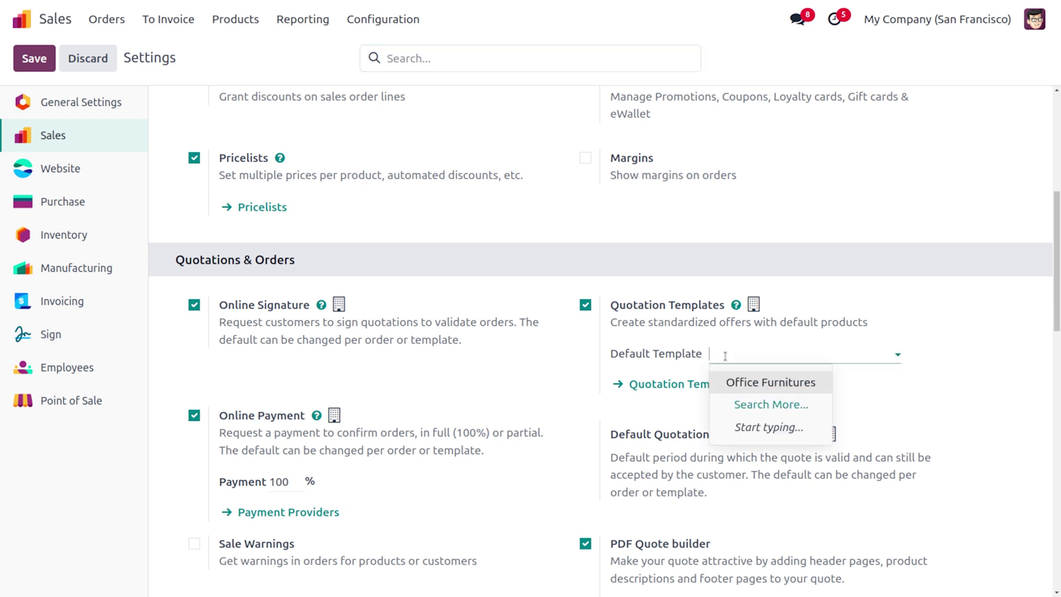
left_click(751, 383)
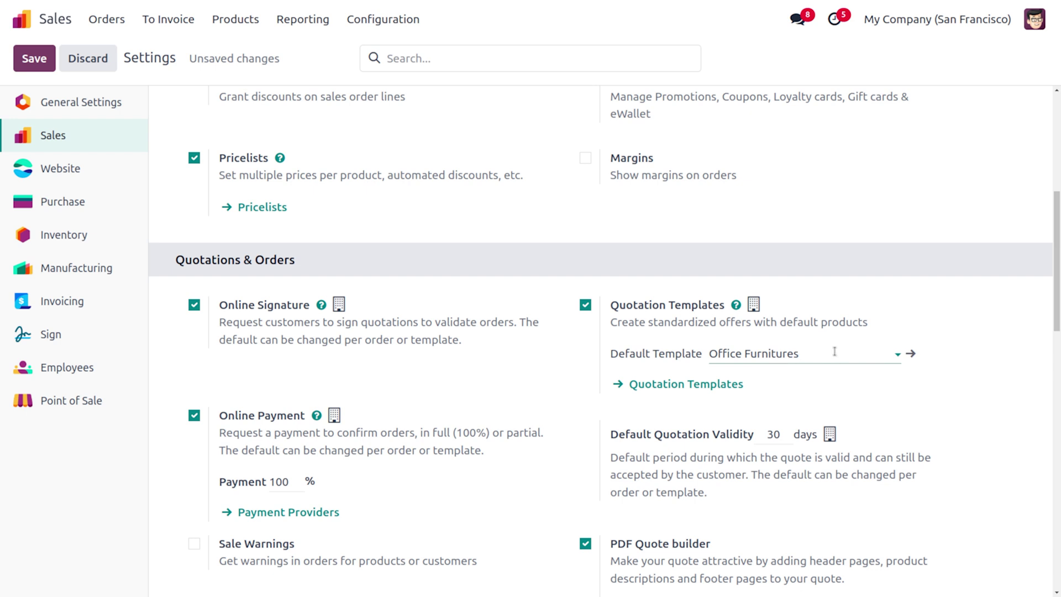
key("BackSpace")
key("BackSpace")
key("BackSpace")
key("BackSpace")
key("BackSpace")
key("BackSpace")
key("BackSpace")
key("BackSpace")
key("BackSpace")
key("BackSpace")
key("BackSpace")
key("BackSpace")
key("BackSpace")
key("BackSpace")
key("BackSpace")
key("BackSpace")
key("BackSpace")
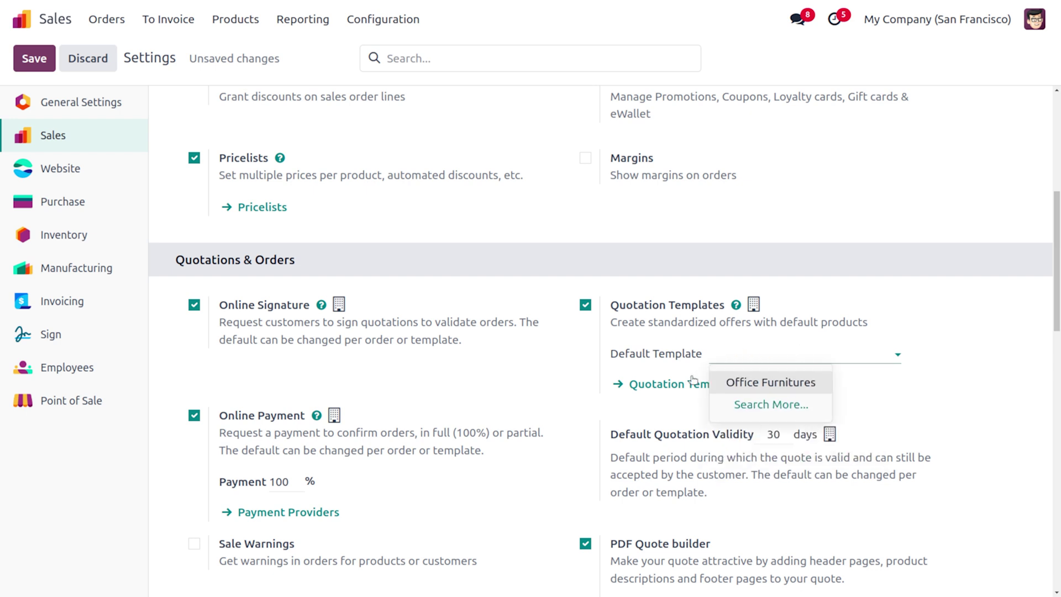
Step: Save the pending settings changes at the unsaved-changes prompt and go to Quotation Templates
left_click(675, 385)
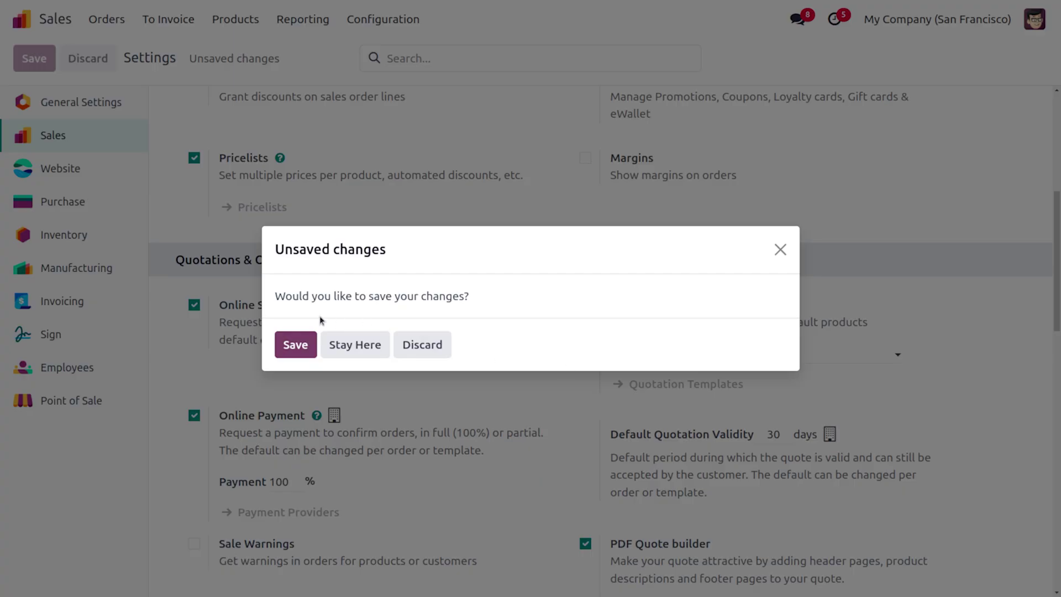
left_click(332, 344)
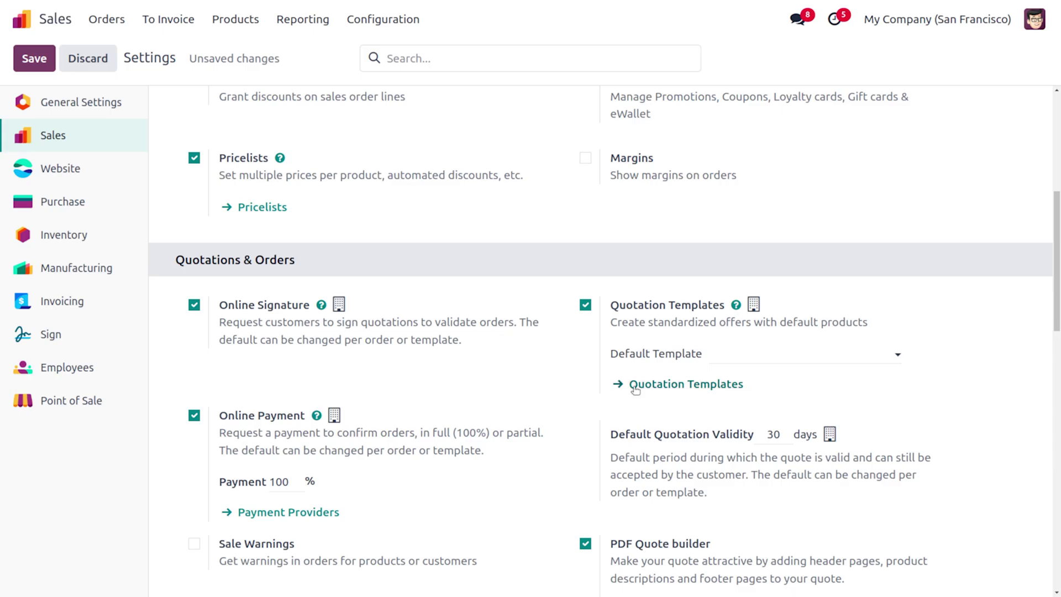
left_click(678, 384)
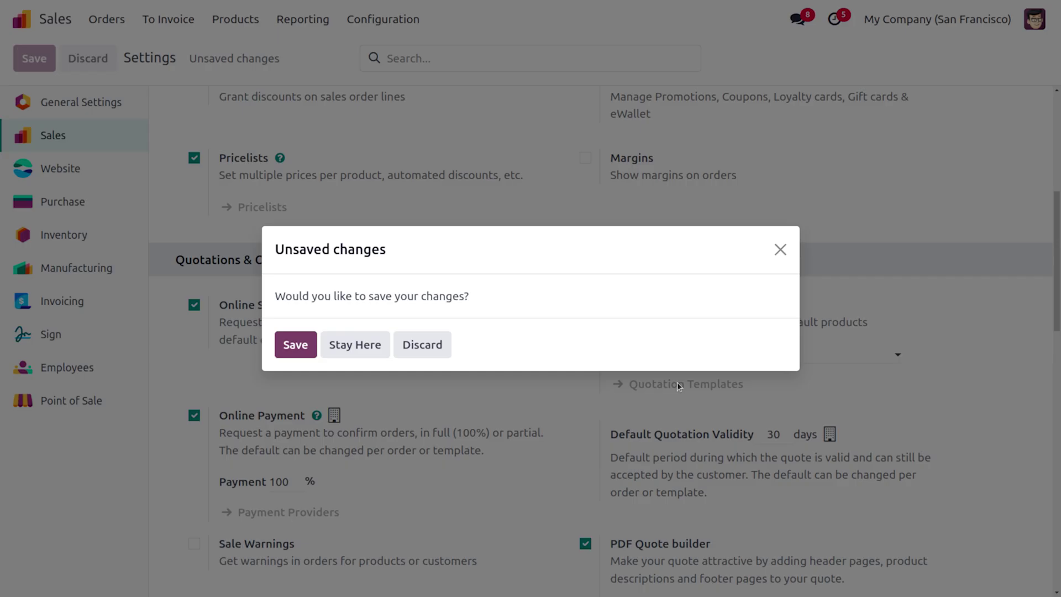
left_click(294, 343)
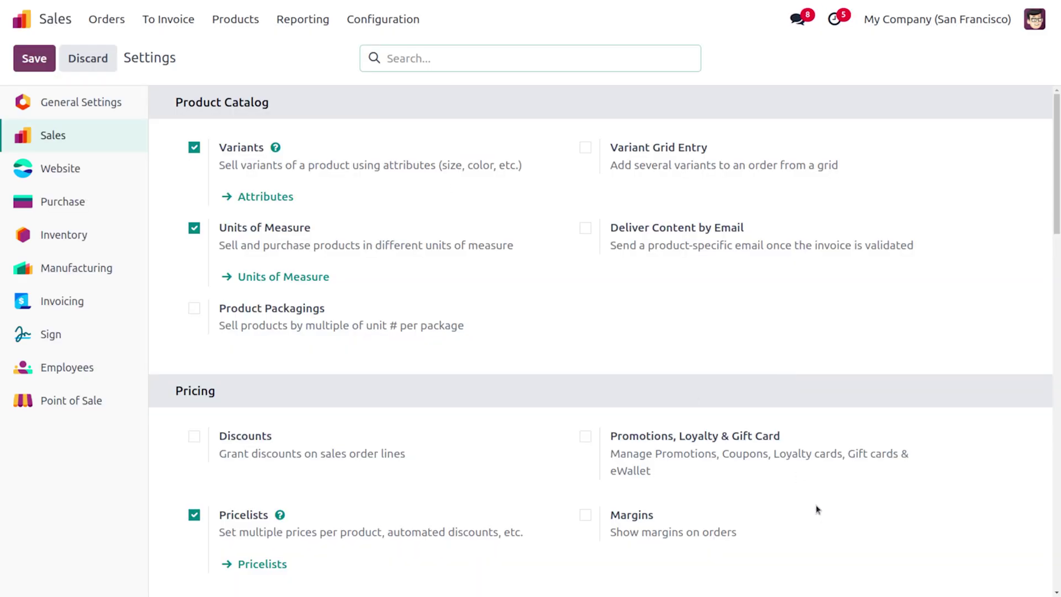
scroll(817, 506, "down", 5)
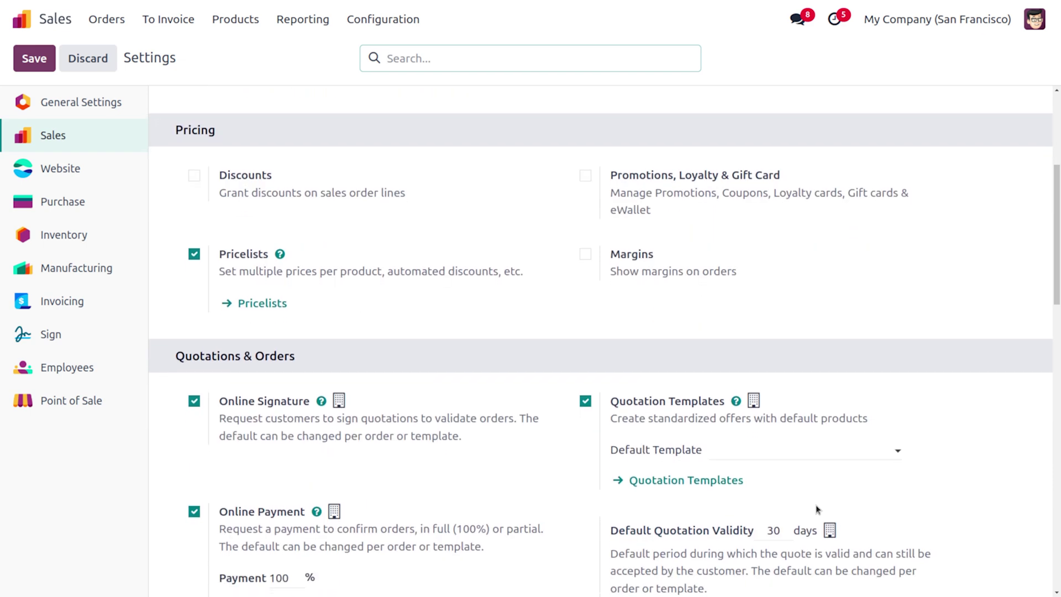
left_click(679, 480)
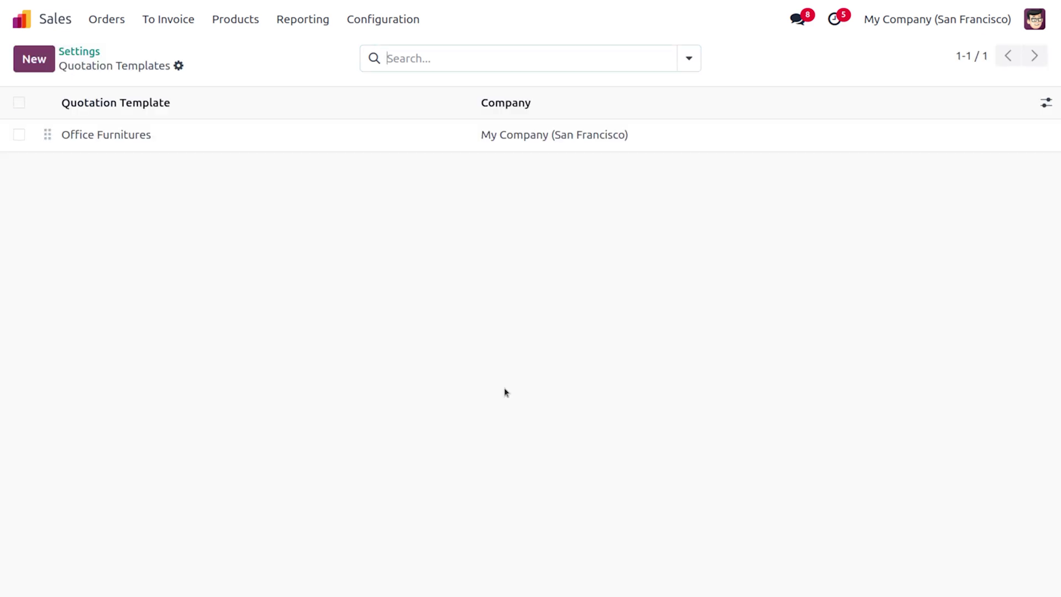
Step: Review the Office Furnitures template's 1-day validity, then return to the Quotations list
left_click(217, 145)
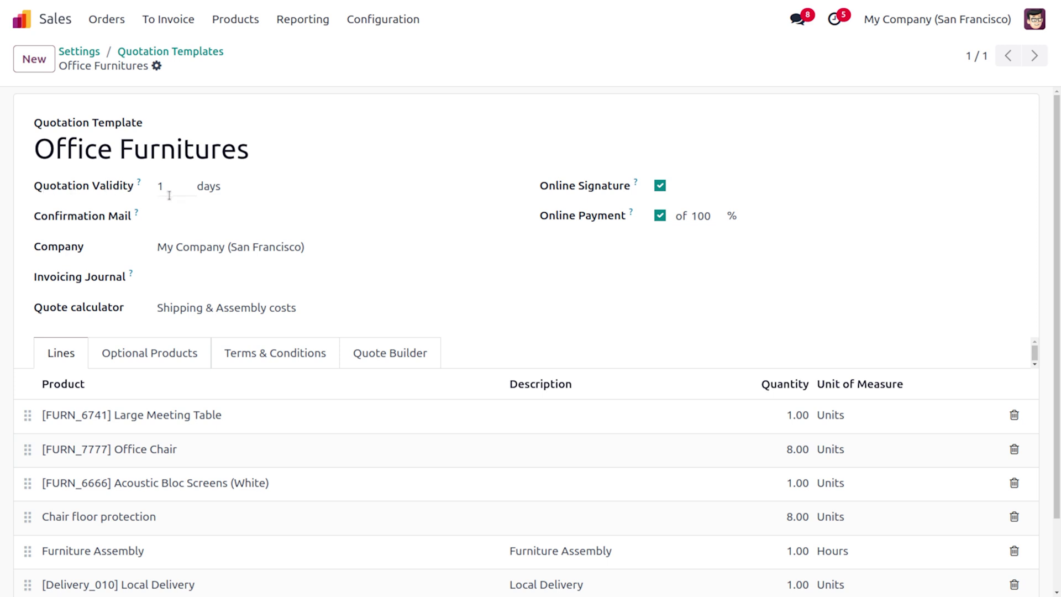
left_click(106, 21)
left_click(116, 50)
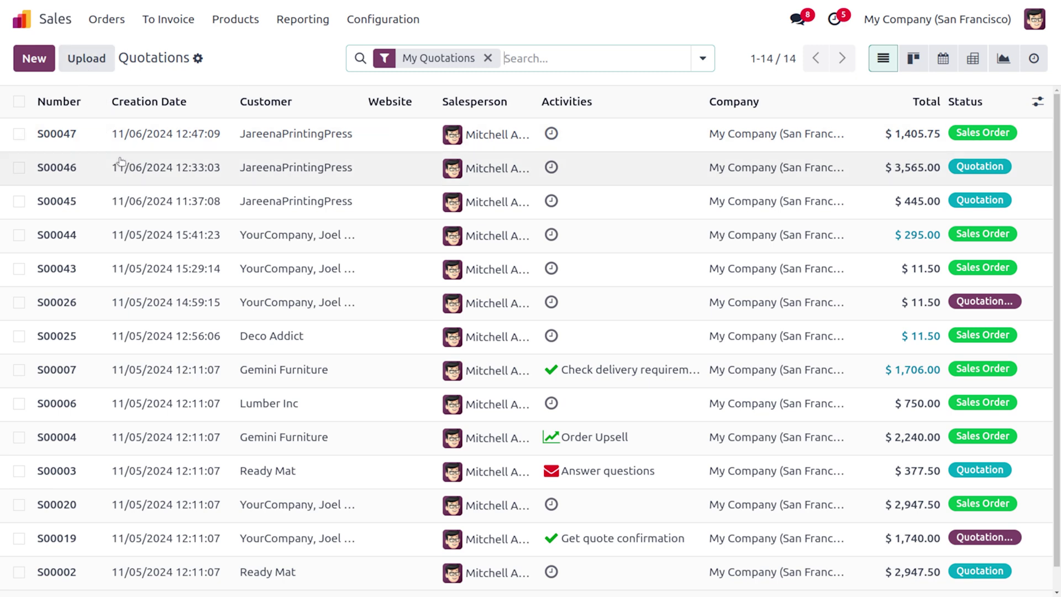
Step: Create a new quotation for Deco Addict from the Office Furnitures template, expiring 11/07/2024
left_click(42, 64)
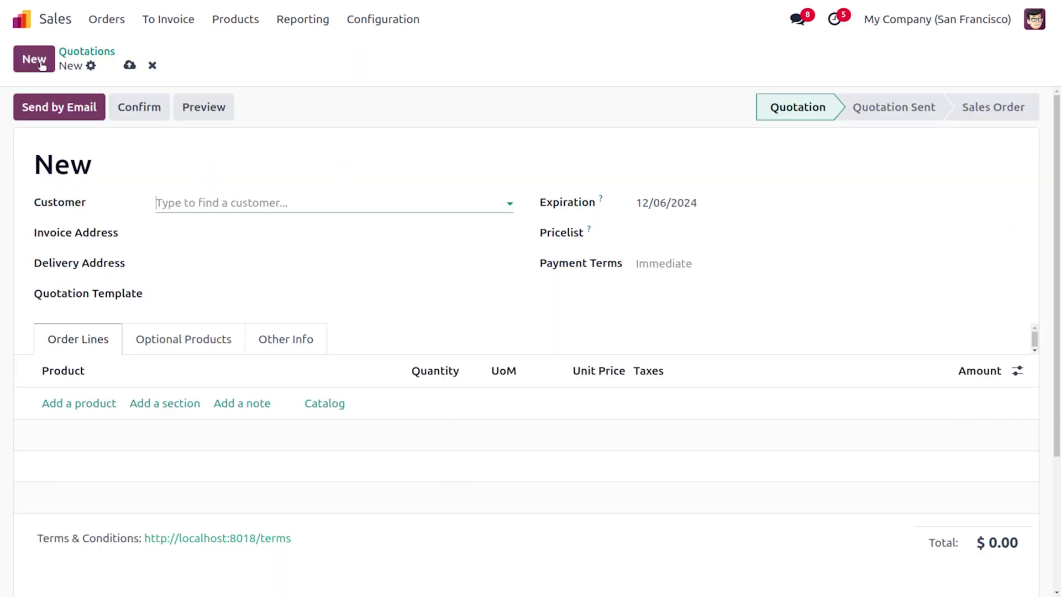
left_click(185, 196)
left_click(309, 161)
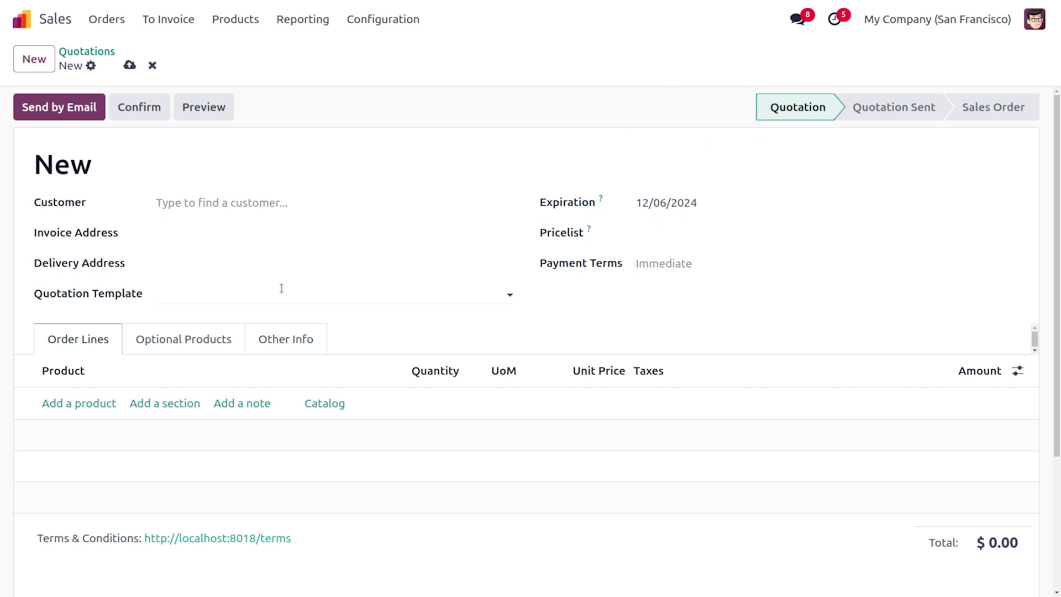
left_click(183, 293)
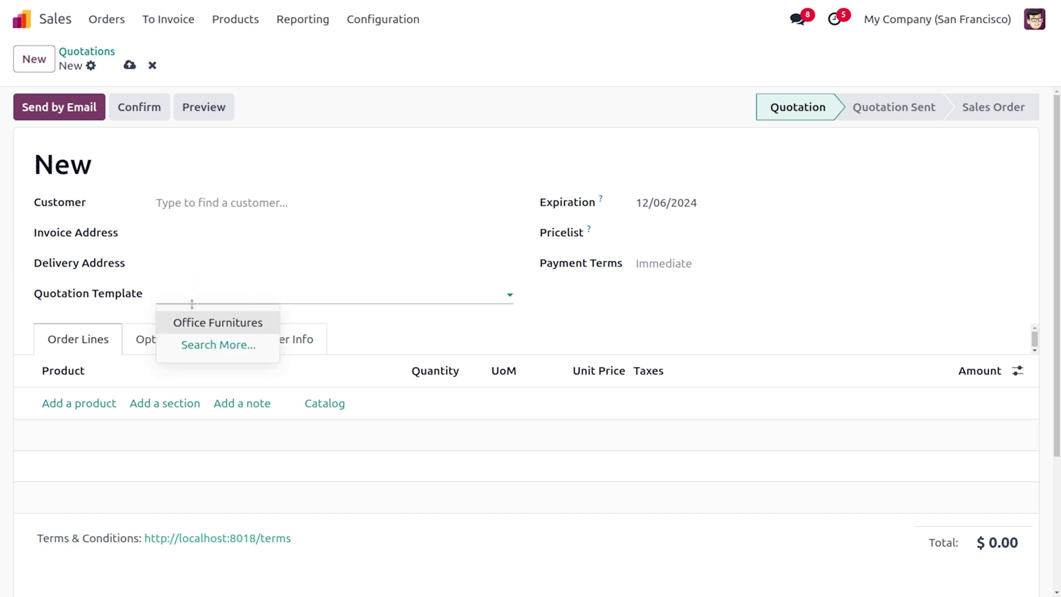
left_click(203, 322)
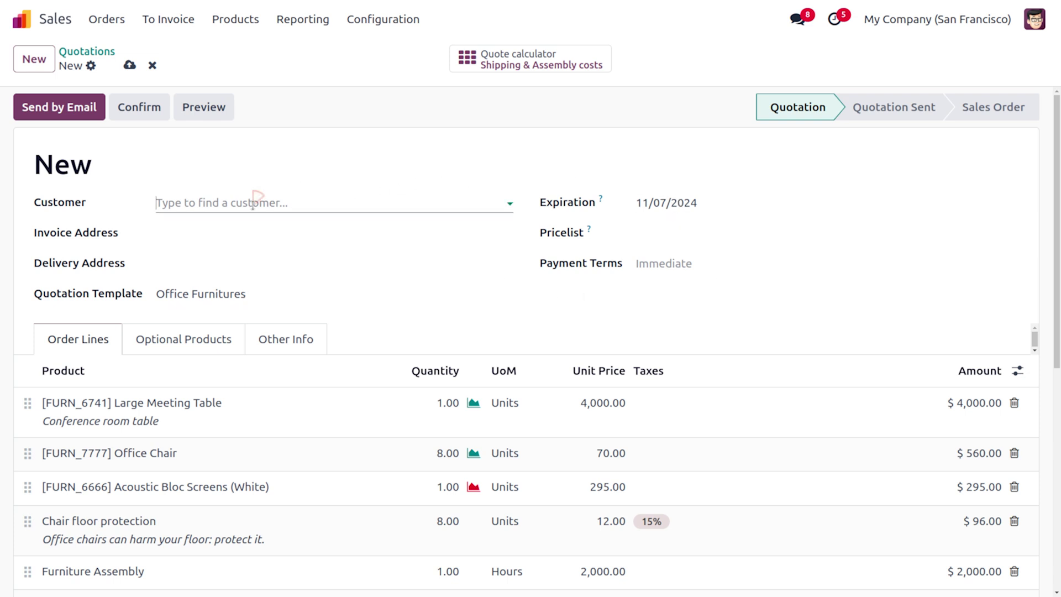
left_click(196, 235)
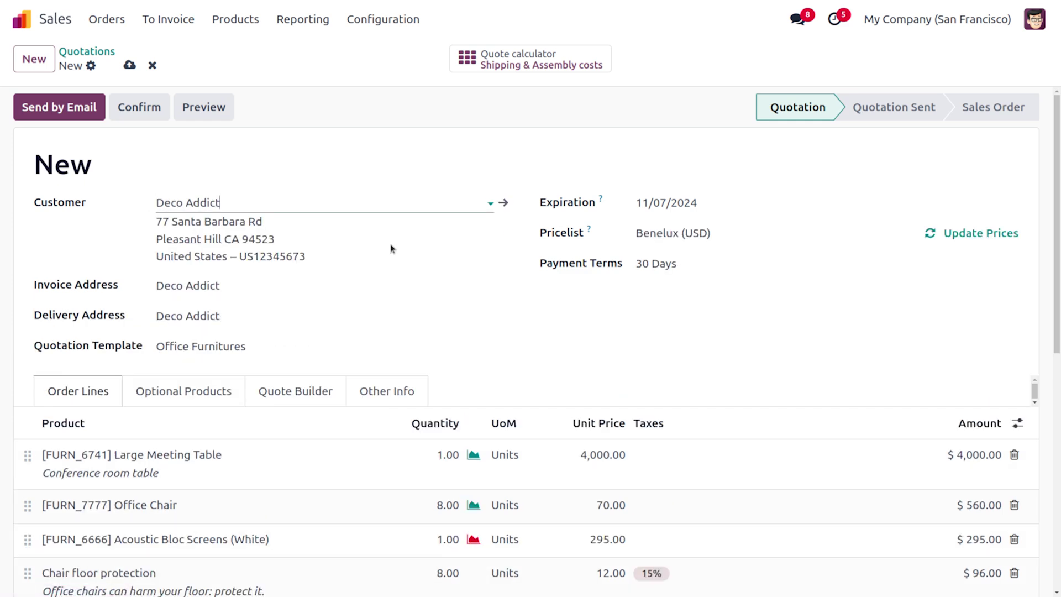